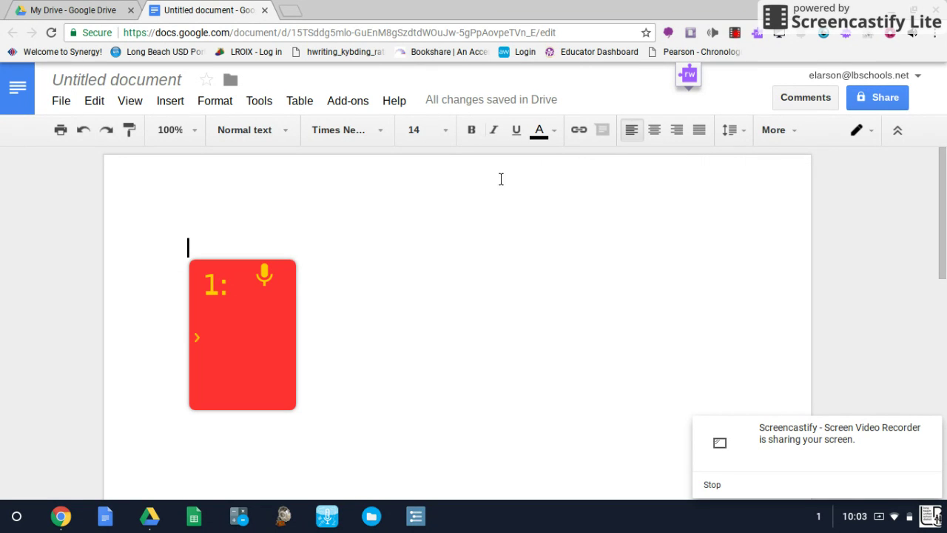
Open the options of the Co:Writer Universal extension and set the number of word prediction guesses to 4.
right_click(667, 35)
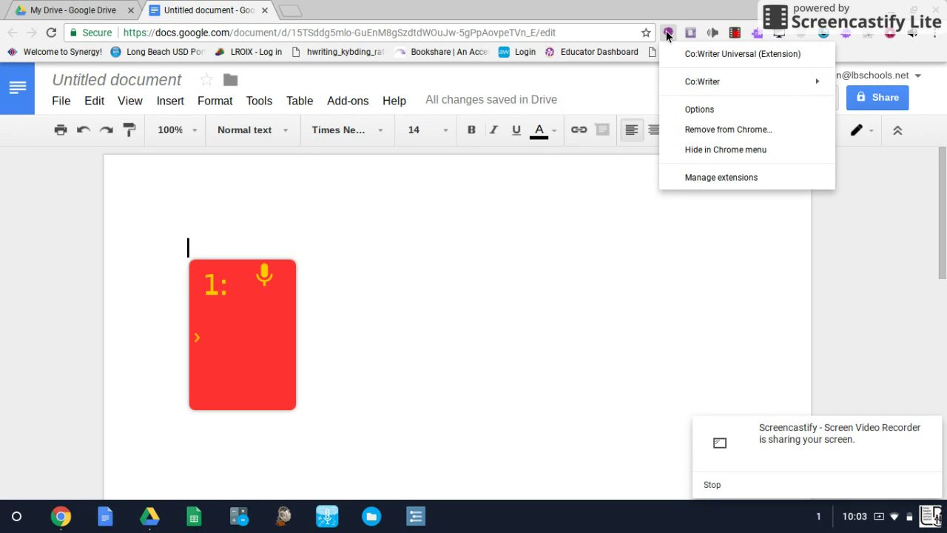
left_click(692, 110)
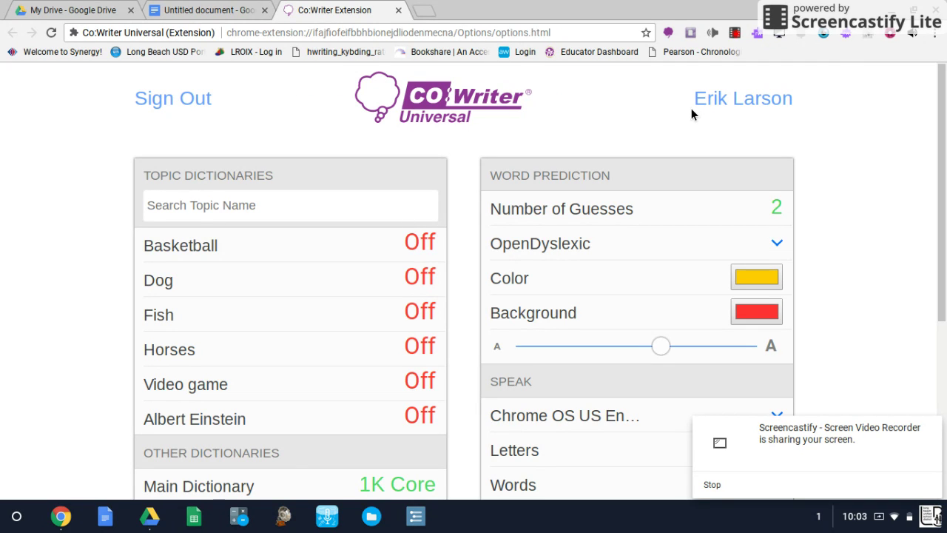
left_click(203, 7)
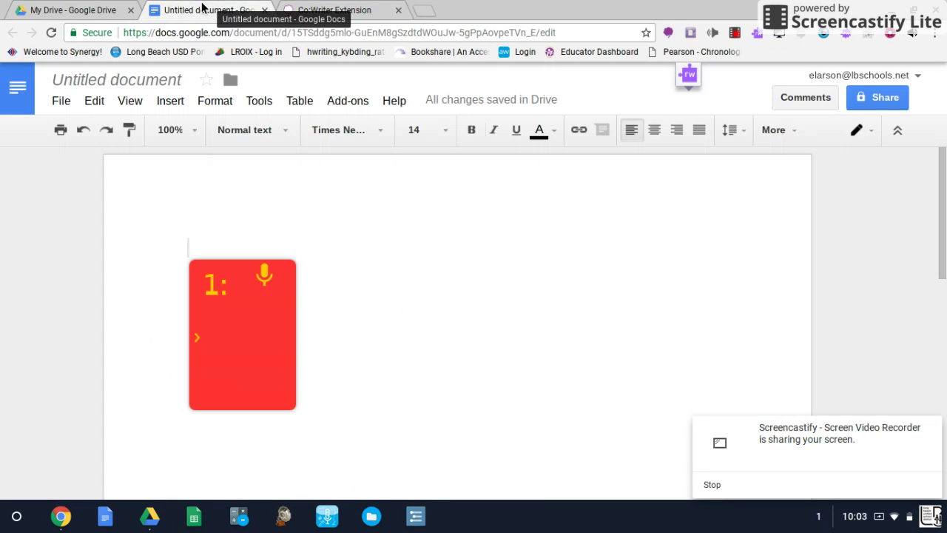
left_click(329, 7)
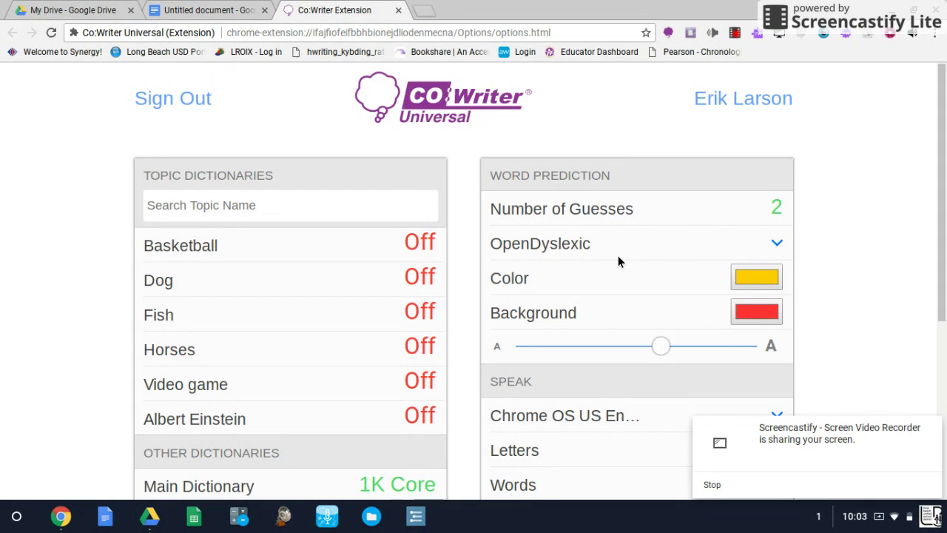
left_click(760, 209)
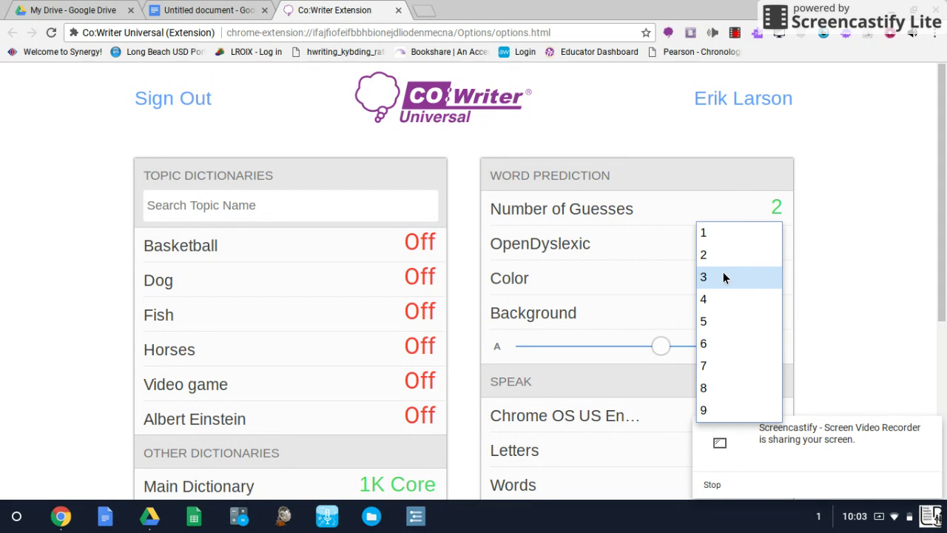
left_click(712, 300)
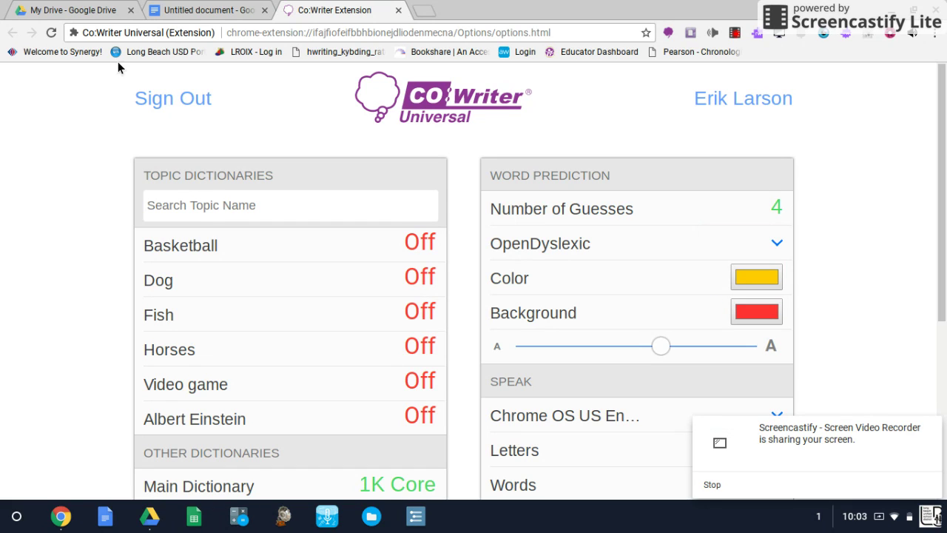
Return to the untitled document and enter "T" to try out the word predictions.
left_click(188, 8)
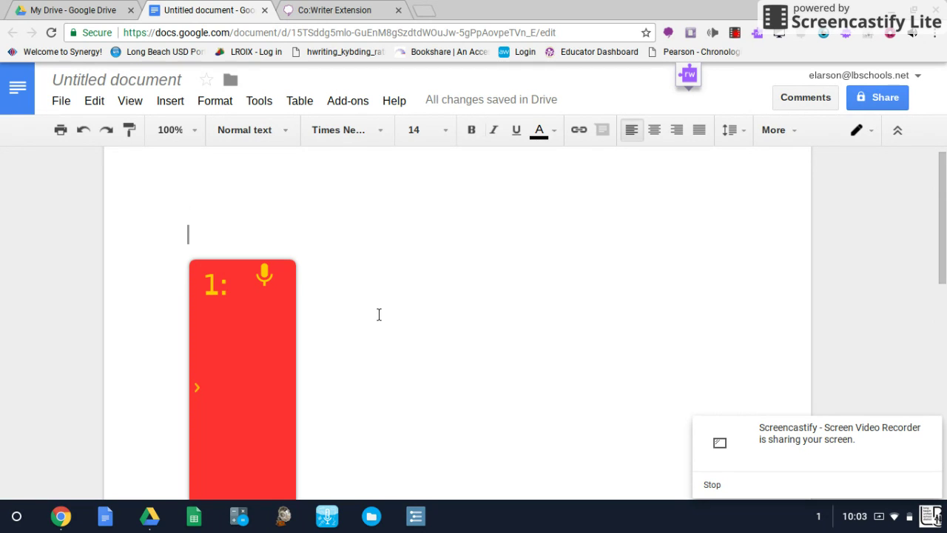
type("T")
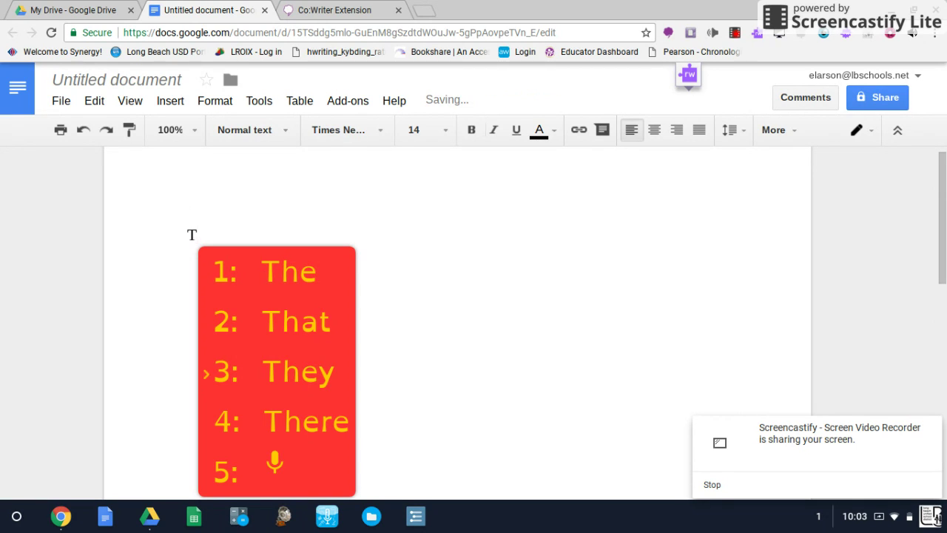
Change the word prediction font to Arial in the Co:Writer options.
left_click(311, 10)
left_click(750, 215)
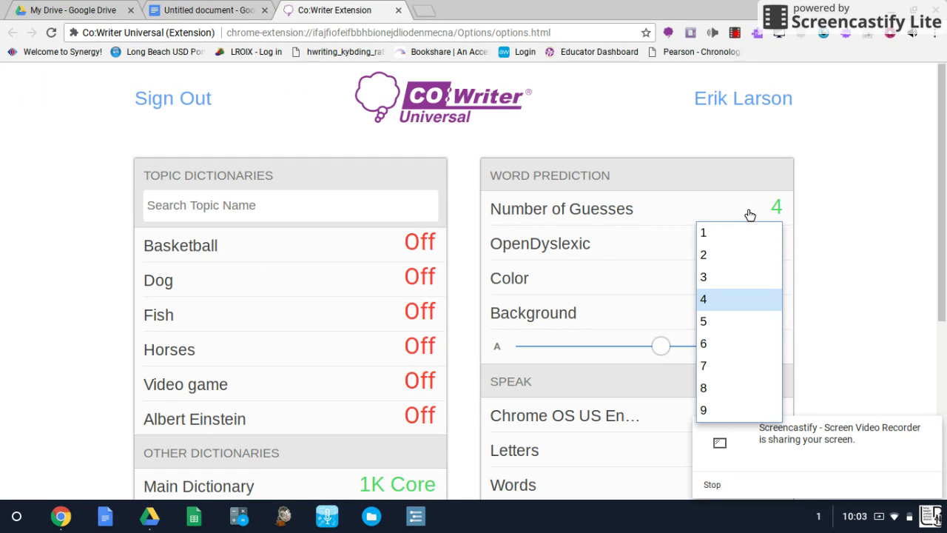
left_click(589, 252)
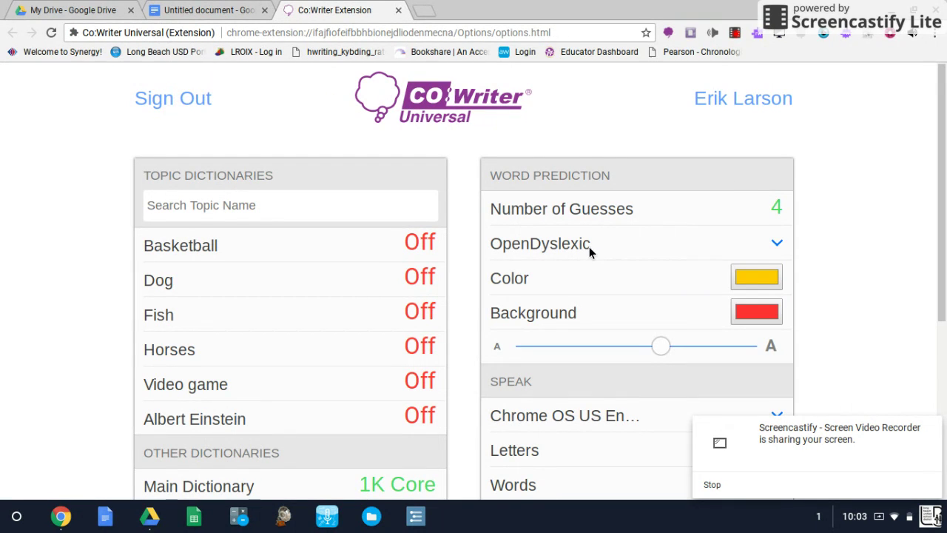
left_click(762, 241)
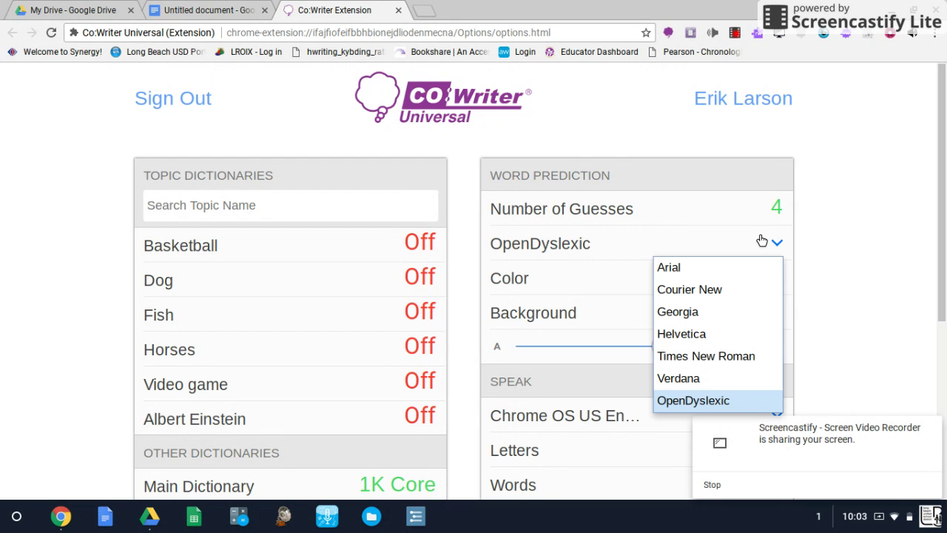
left_click(672, 268)
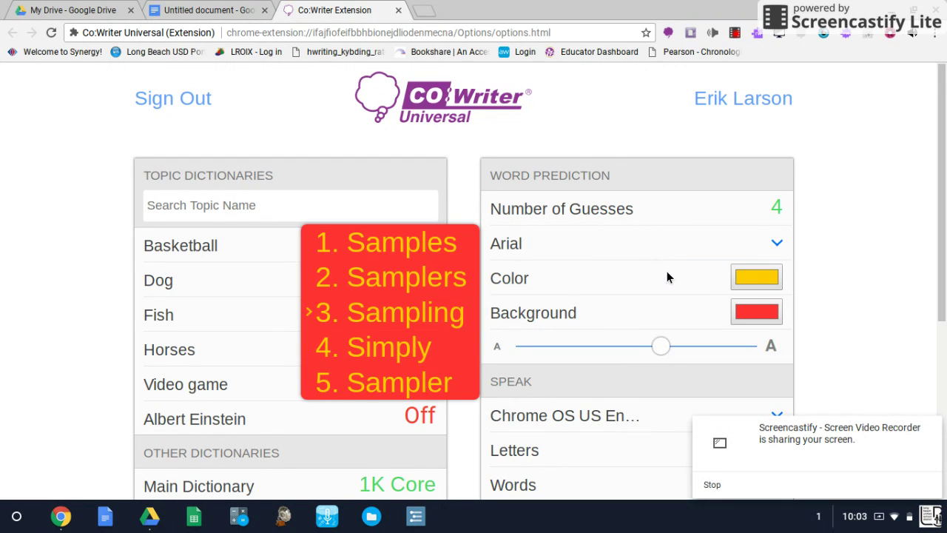
Set the word prediction text color to light pink.
left_click(757, 276)
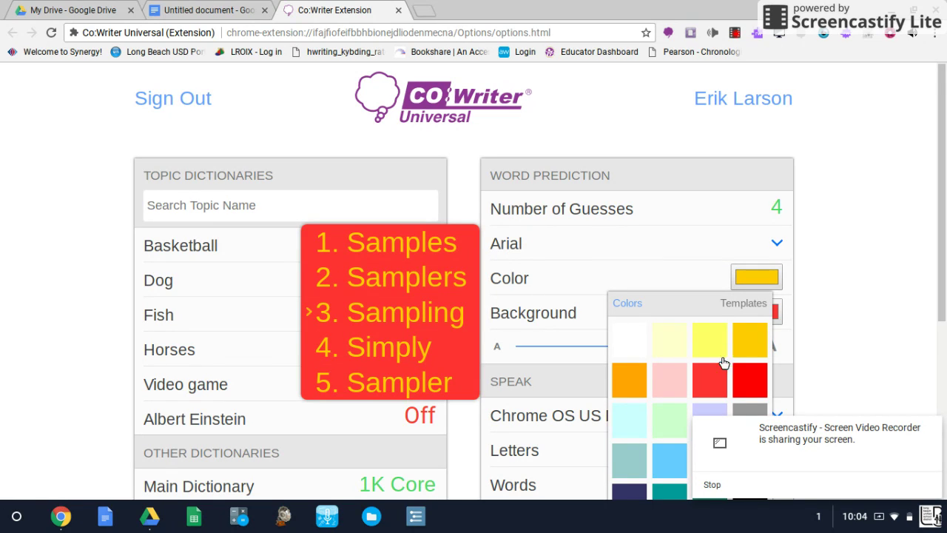
left_click(665, 396)
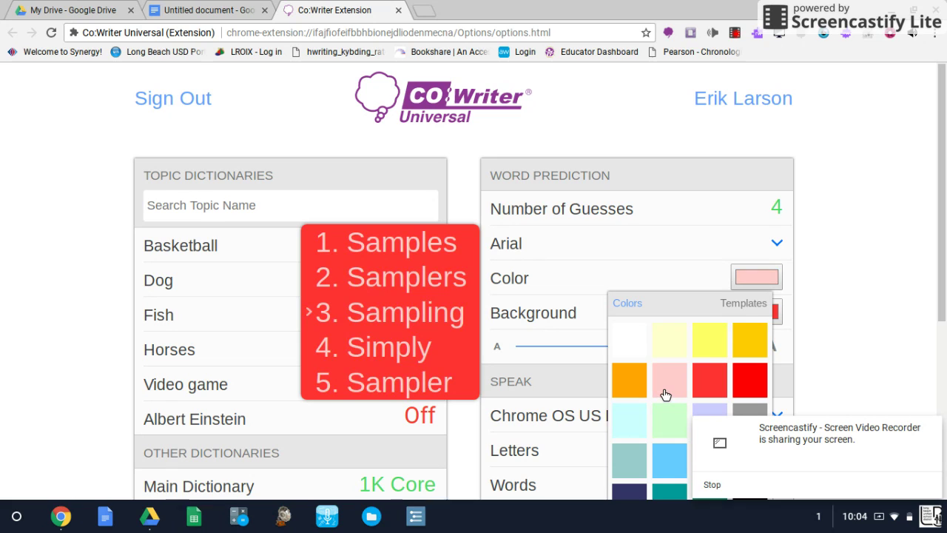
left_click(570, 314)
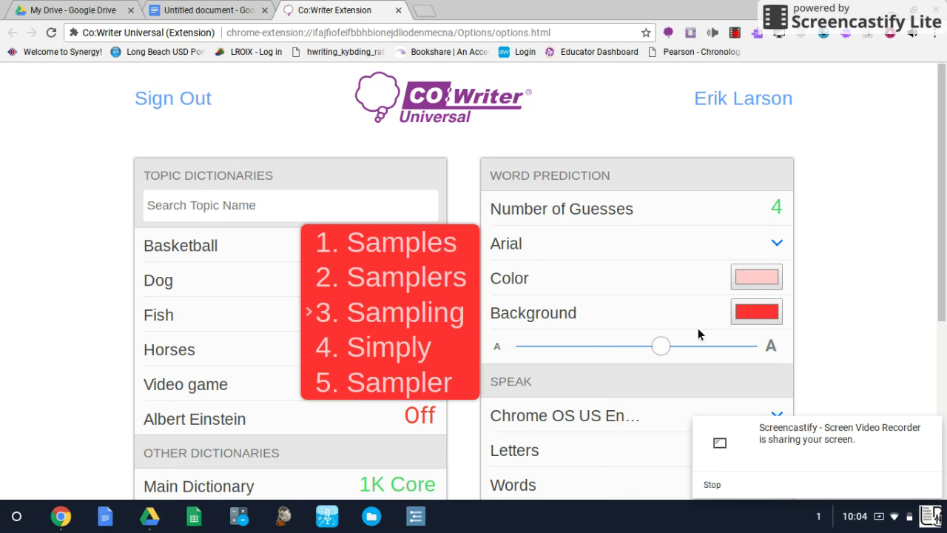
Set the word prediction background to orange and reduce the prediction text size to slightly below the middle of its range.
left_click(753, 316)
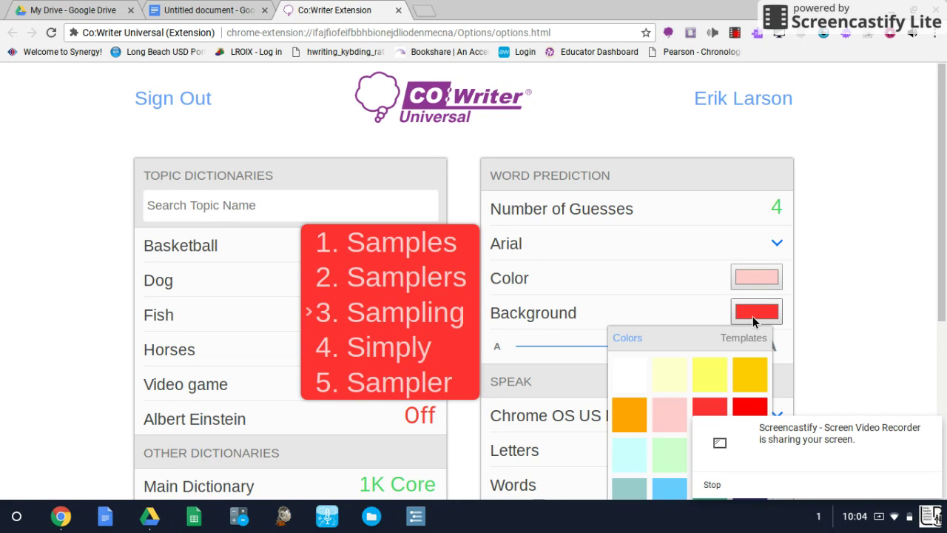
left_click(630, 429)
left_click(568, 318)
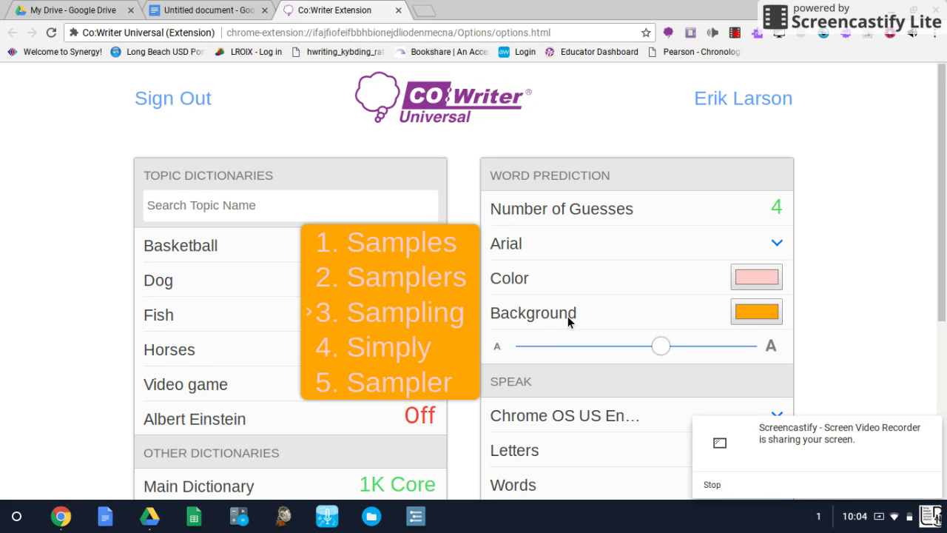
left_click_drag(661, 344, 615, 344)
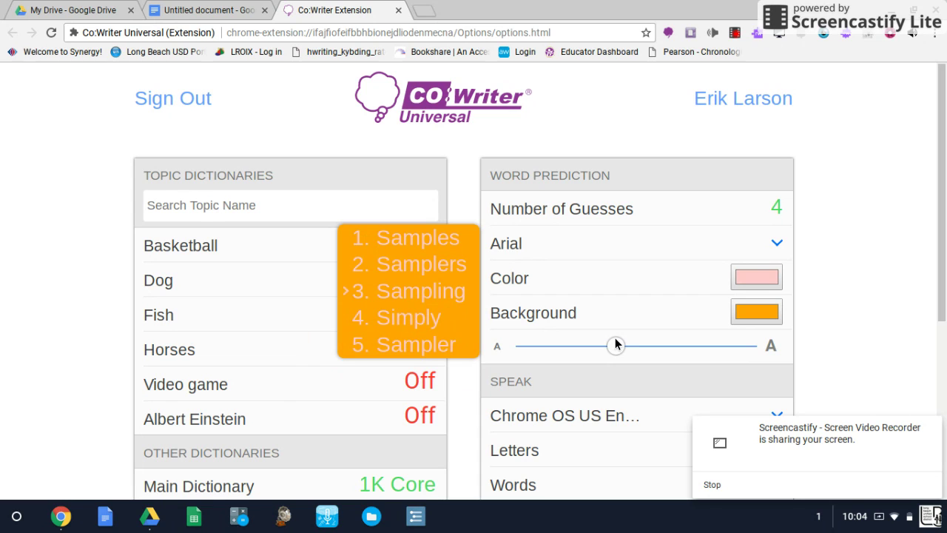
Set the speech voice to Chrome OS español and complete the document's first word with the prediction "The".
scroll(615, 344, "down", 3)
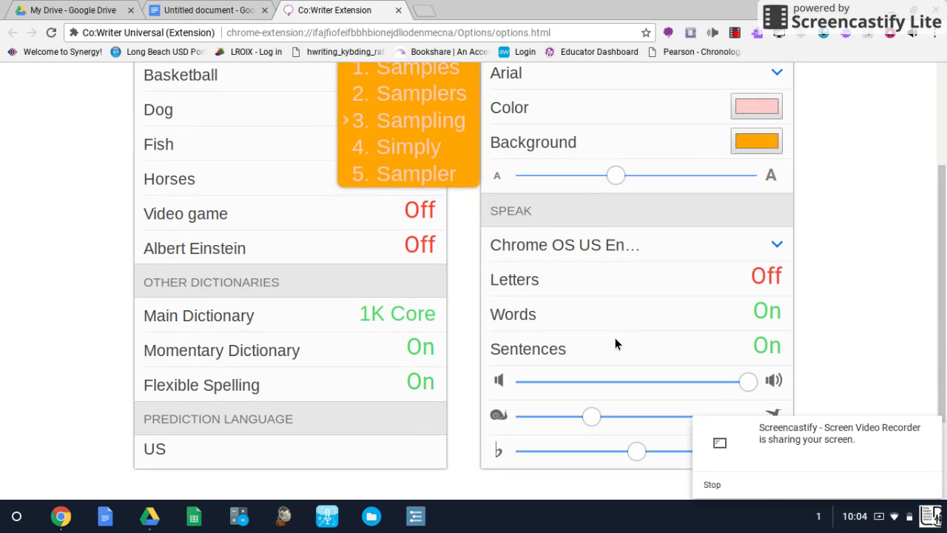
scroll(615, 344, "up", 1)
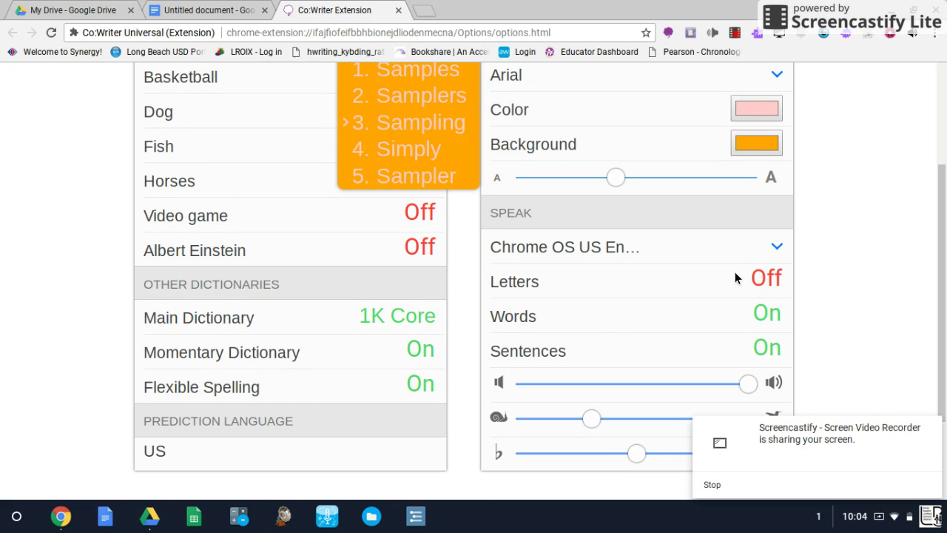
left_click(773, 250)
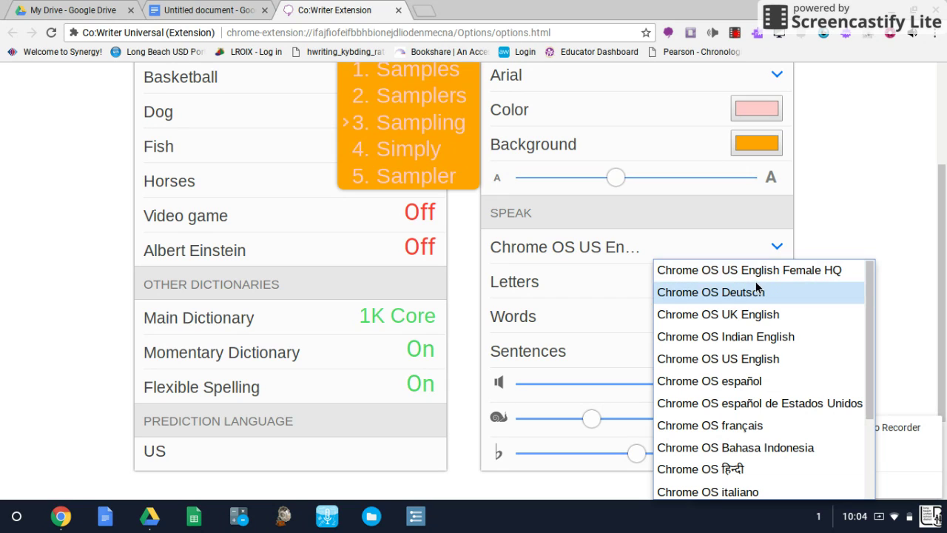
left_click(729, 382)
left_click(171, 6)
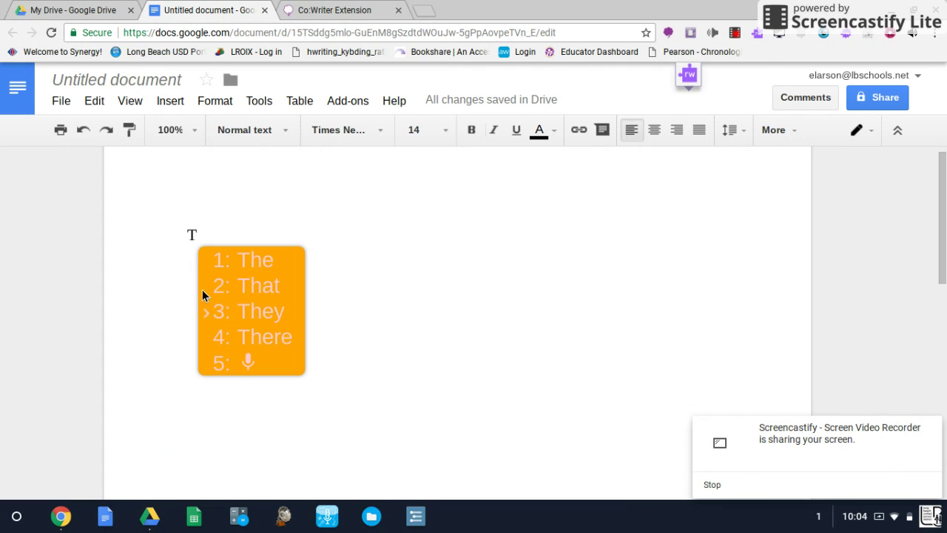
left_click(255, 260)
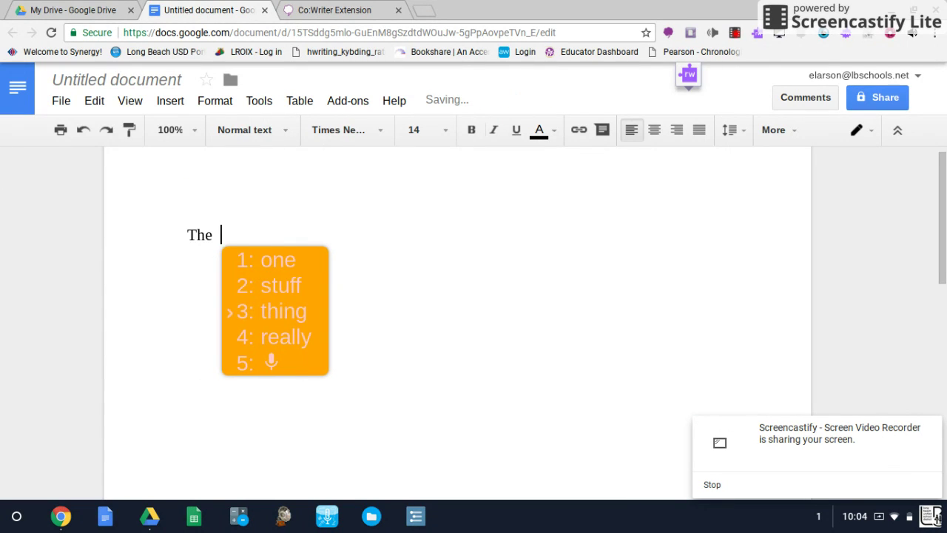
Set the speech voice in the Co:Writer options to Chrome OS US English Female HQ.
left_click(314, 8)
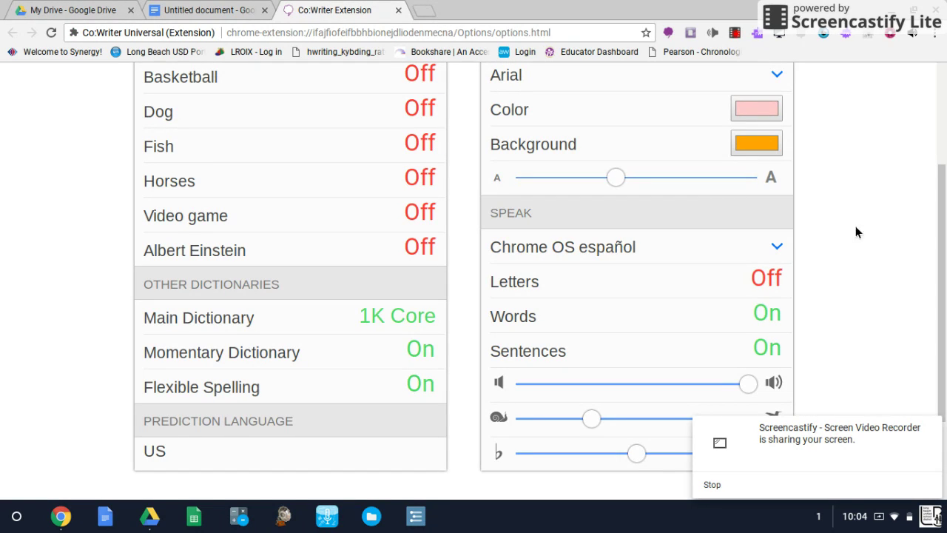
left_click(779, 247)
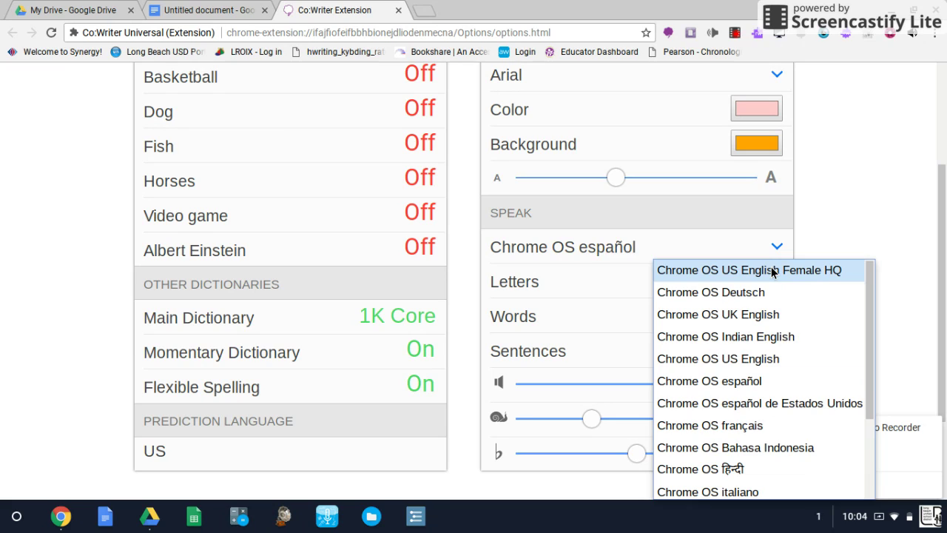
left_click(773, 271)
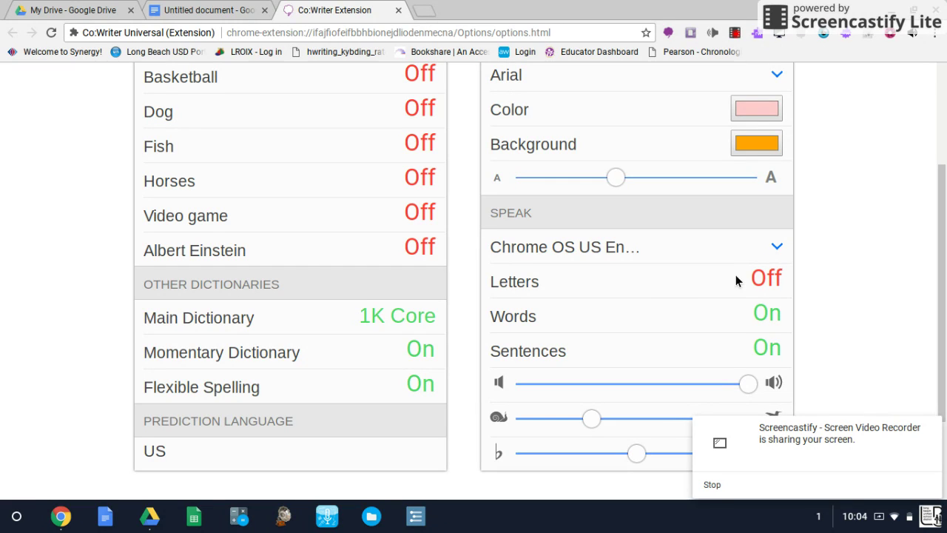
Turn on speaking of letters and enter "t" after "The" in the document to test it.
left_click(756, 279)
left_click(168, 10)
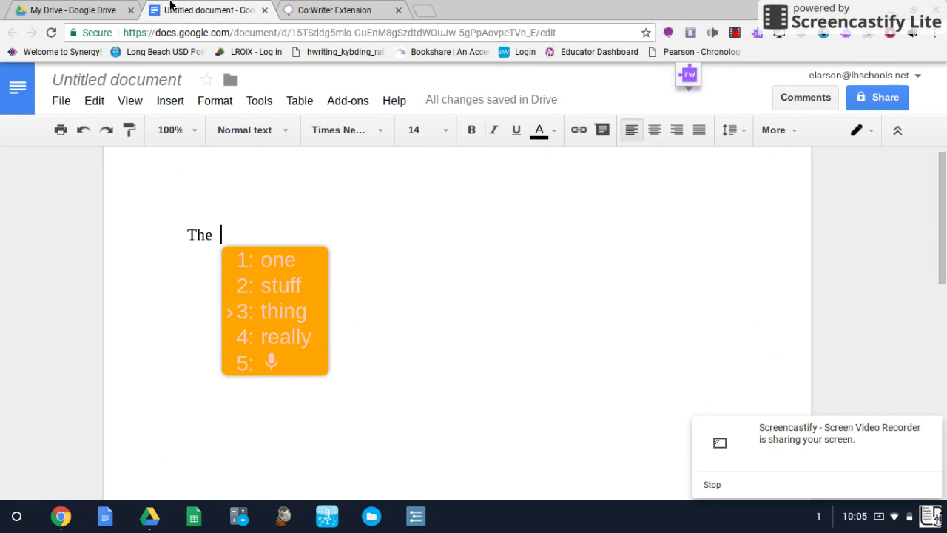
type("t")
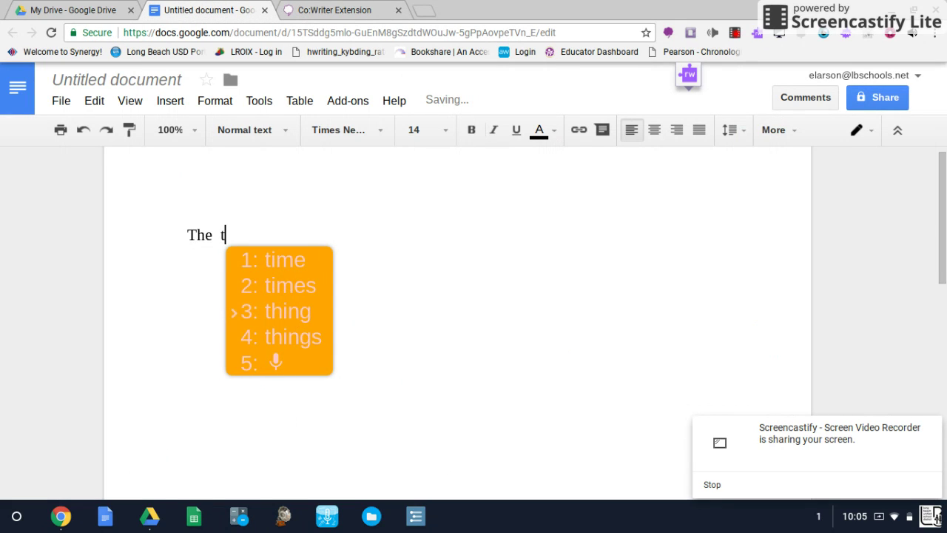
Turn off speaking of letters and raise the speech speed to about the middle of its range.
left_click(311, 6)
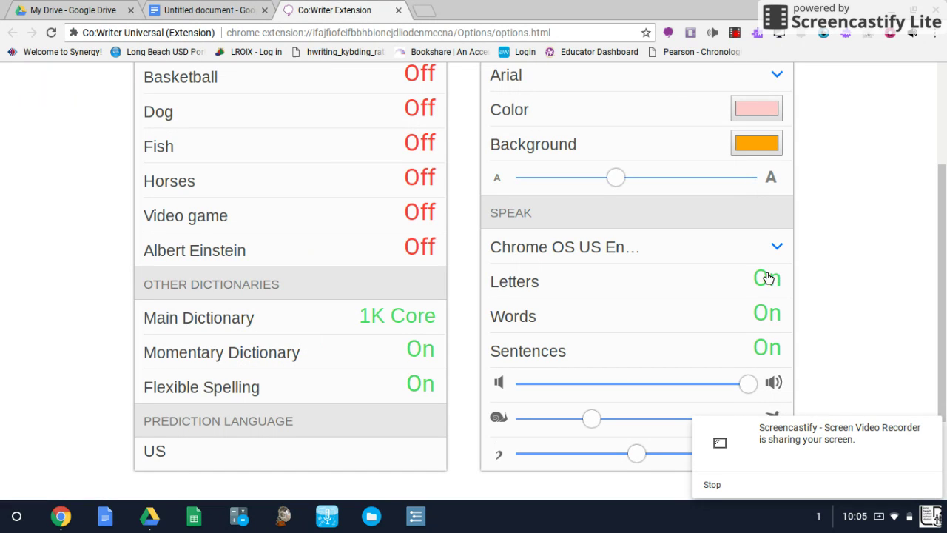
left_click(765, 276)
scroll(724, 301, "down", 3)
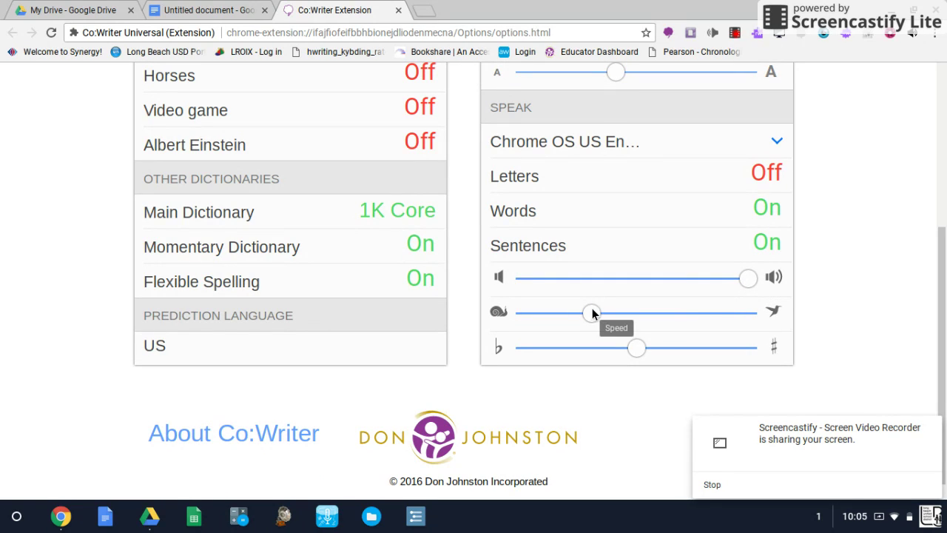
left_click_drag(624, 312, 634, 313)
Search the topic dictionaries for "beach" and add the web scraped topic Beach.
scroll(614, 343, "up", 5)
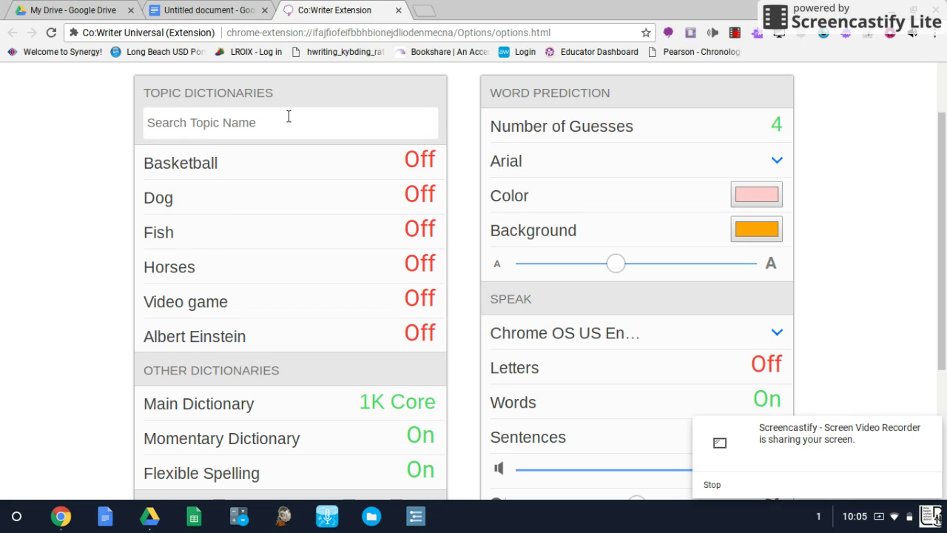
type("bea")
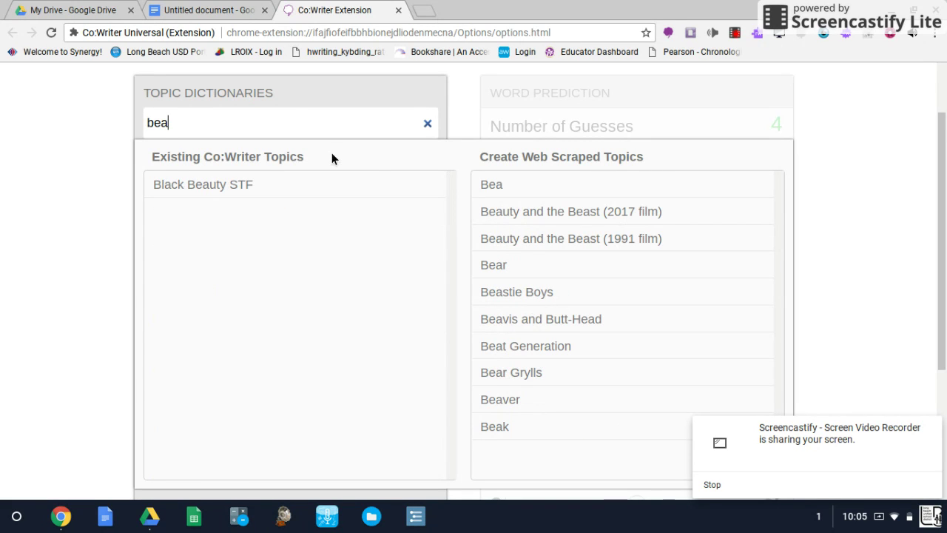
type("ch")
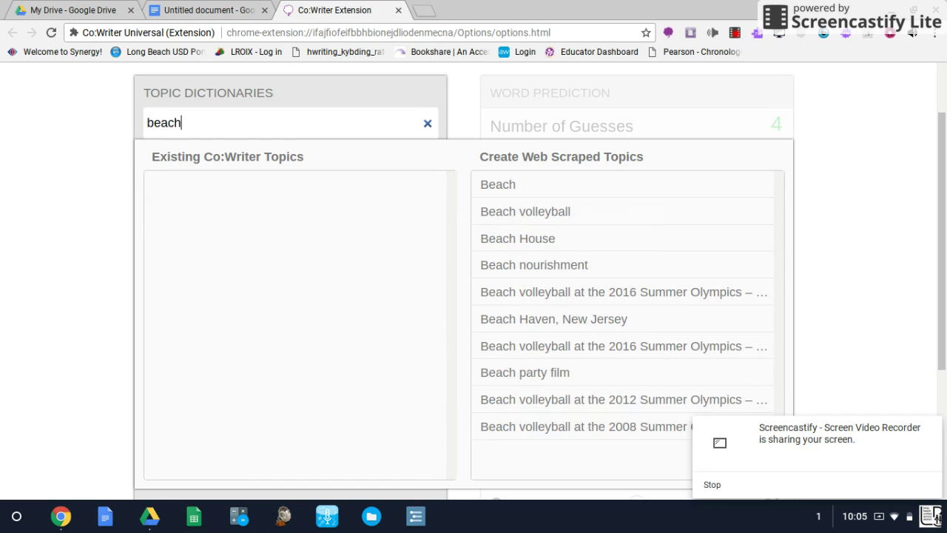
left_click(544, 189)
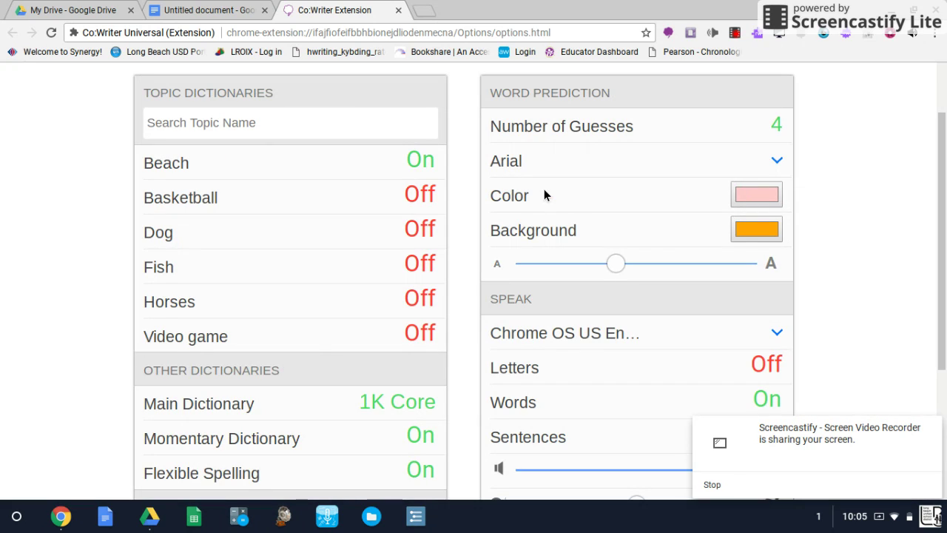
Check the document's word predictions, examine the available Main Dictionary sizes in the Co:Writer options, and return to the document.
left_click(199, 10)
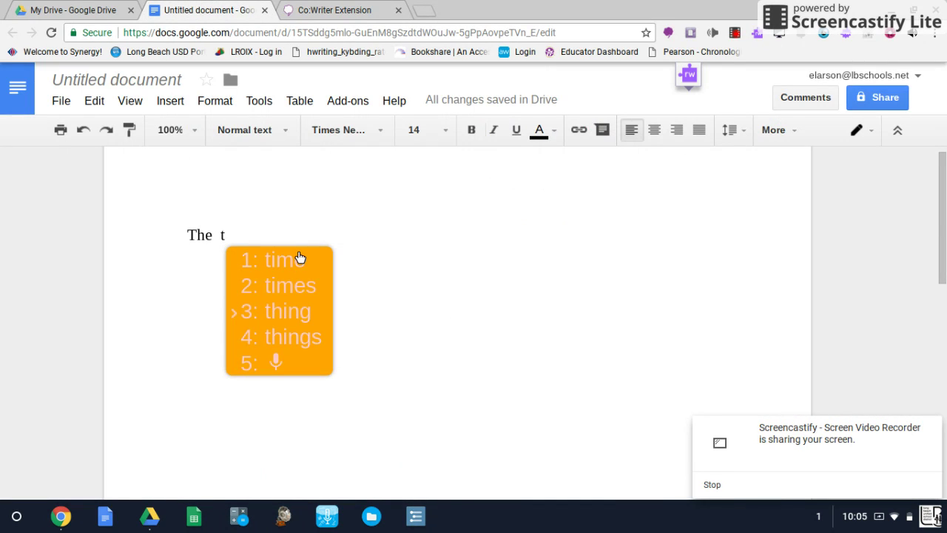
left_click(311, 7)
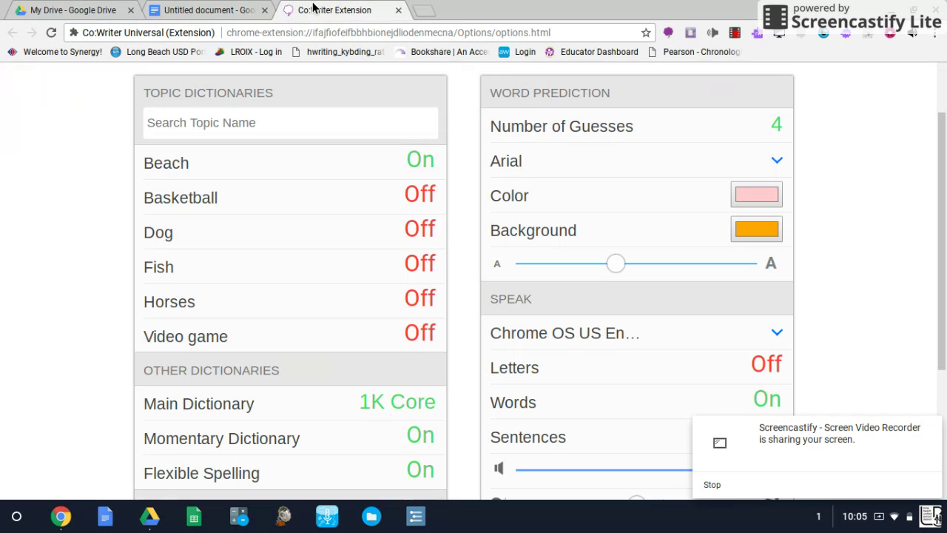
scroll(350, 309, "down", 2)
scroll(350, 303, "down", 1)
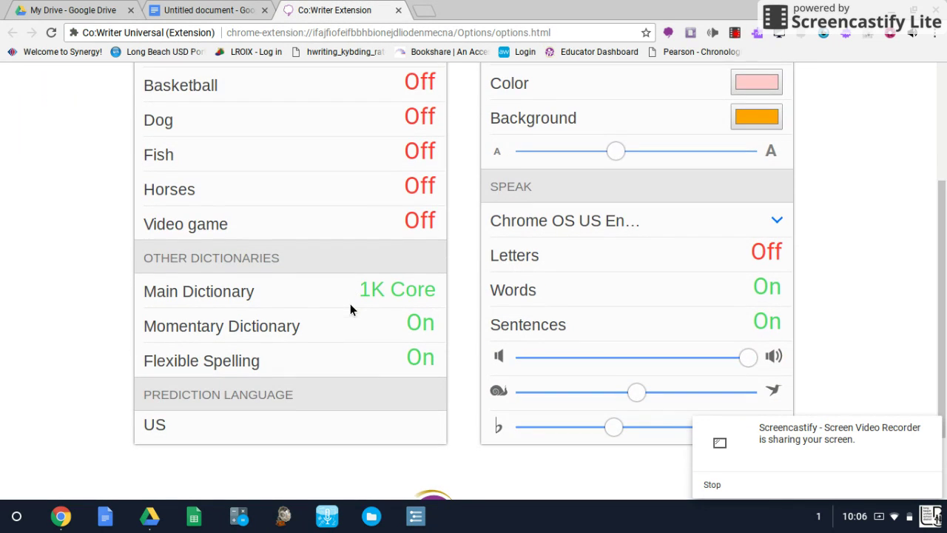
left_click(307, 299)
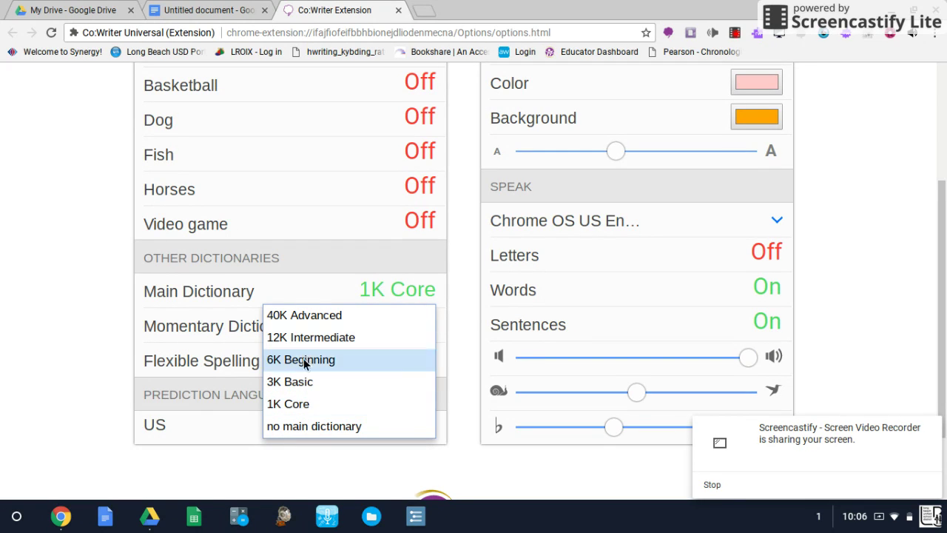
left_click(223, 295)
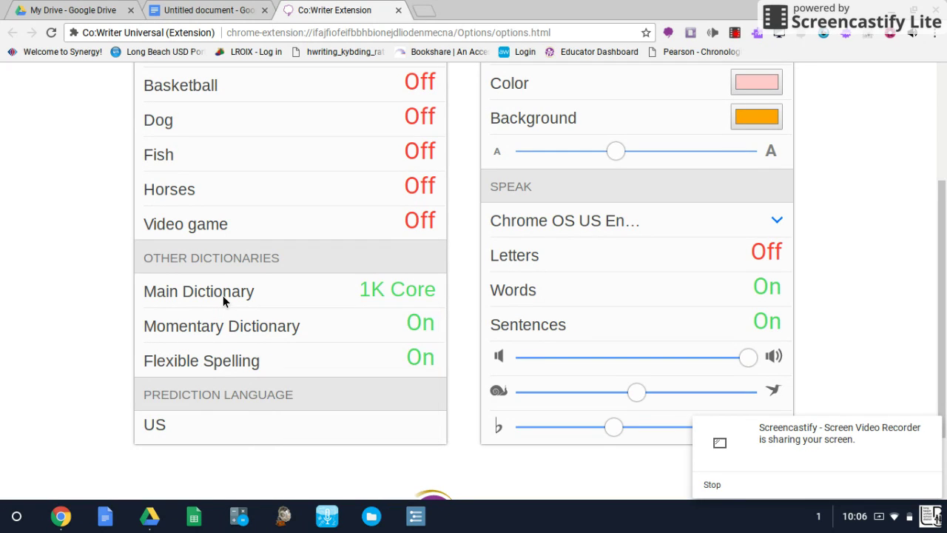
left_click(185, 7)
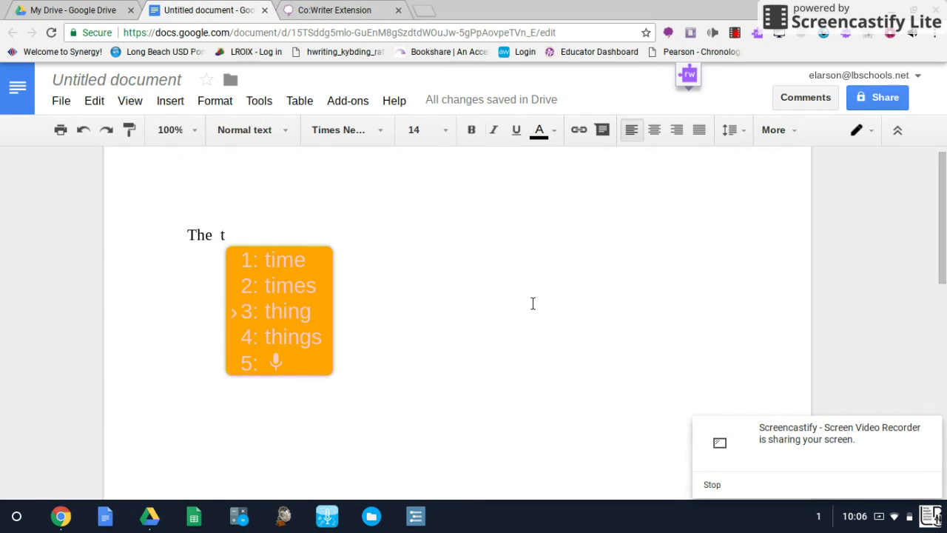